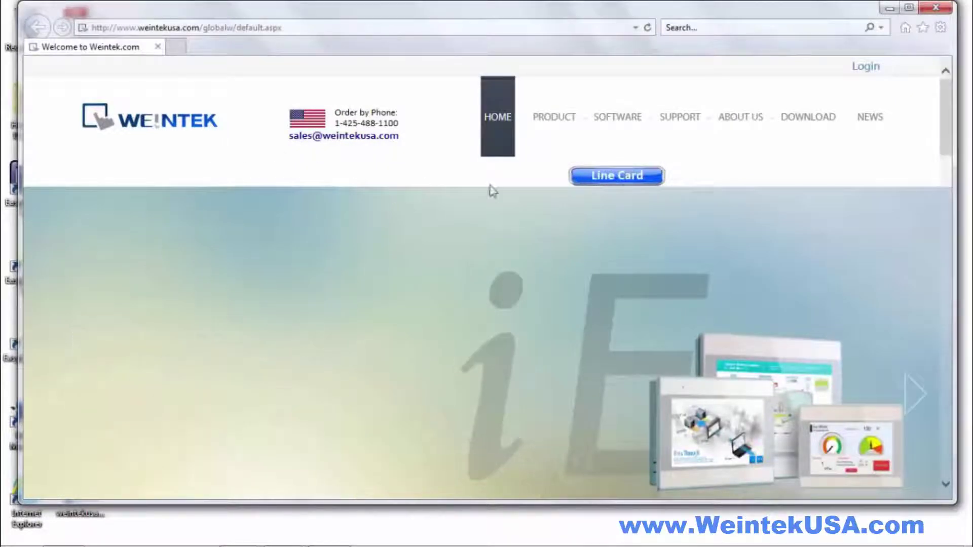
# Open the Line Card link on the Weintek USA homepage
pyautogui.click(604, 177)
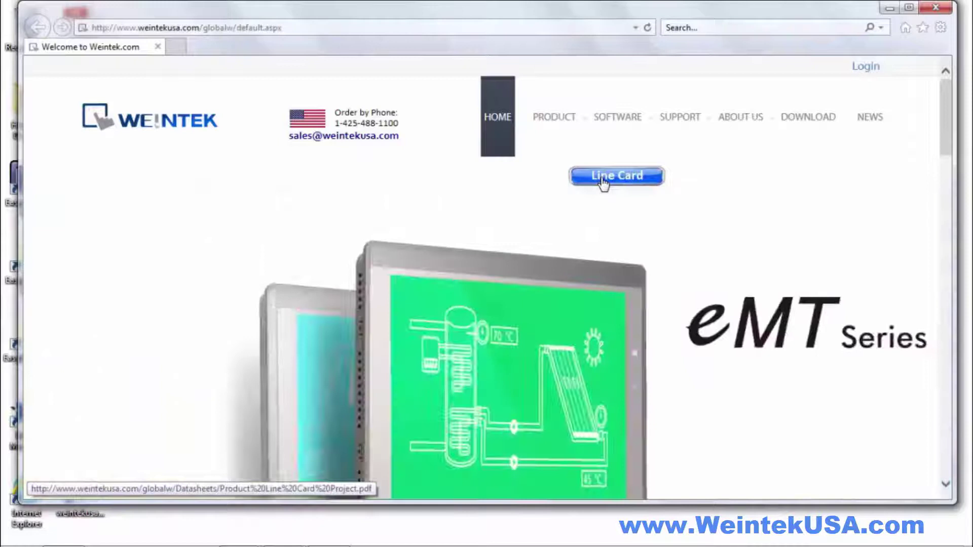
# Load the line card PDF in a new tab and review it through page 2
pyautogui.click(604, 179)
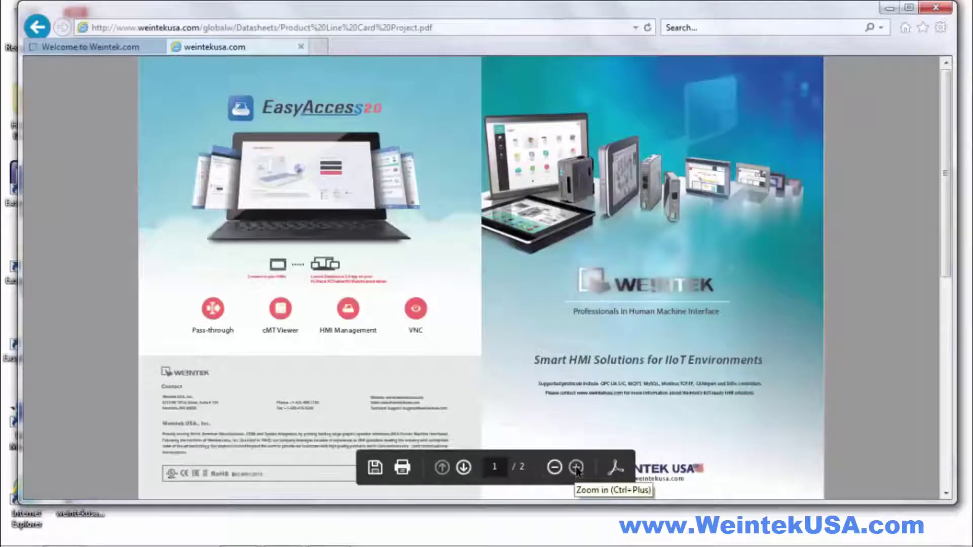
pyautogui.click(576, 468)
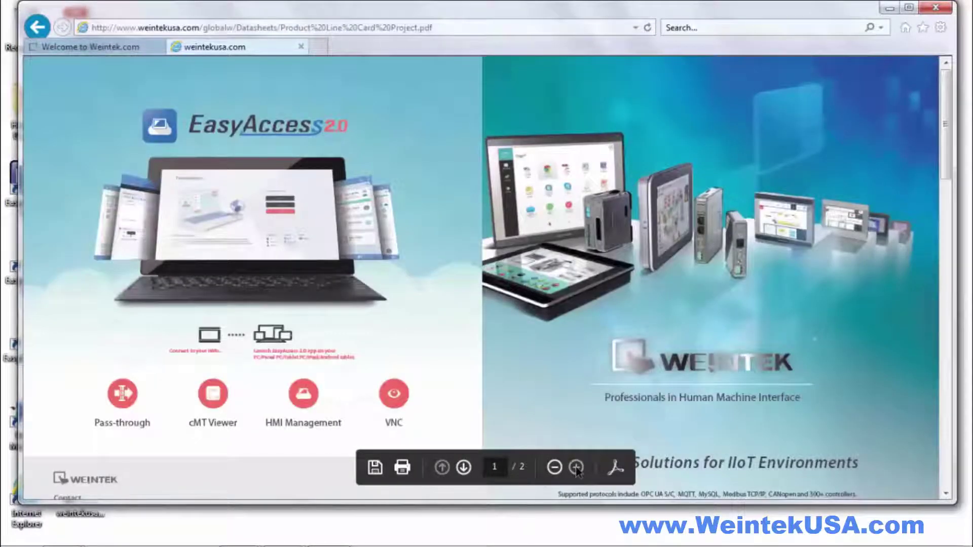
pyautogui.click(464, 466)
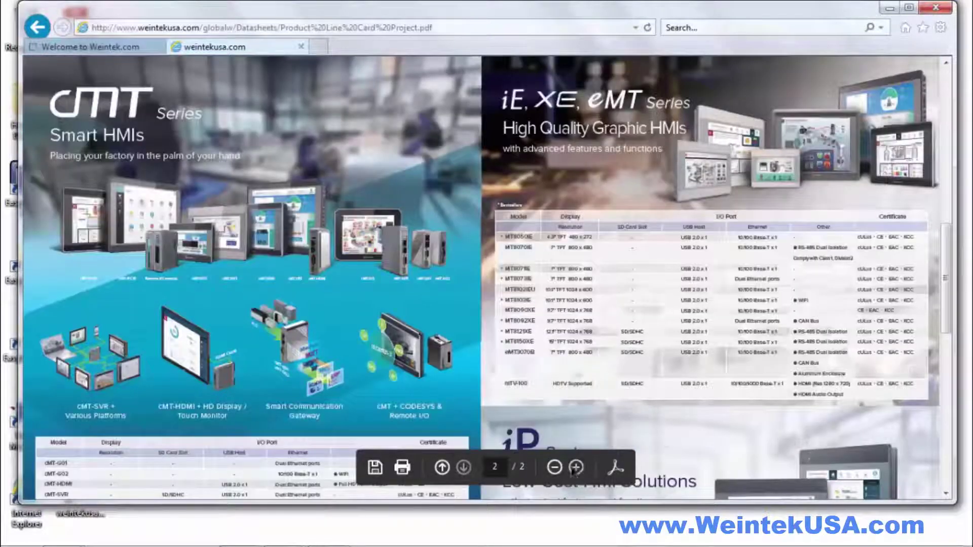
pyautogui.click(554, 468)
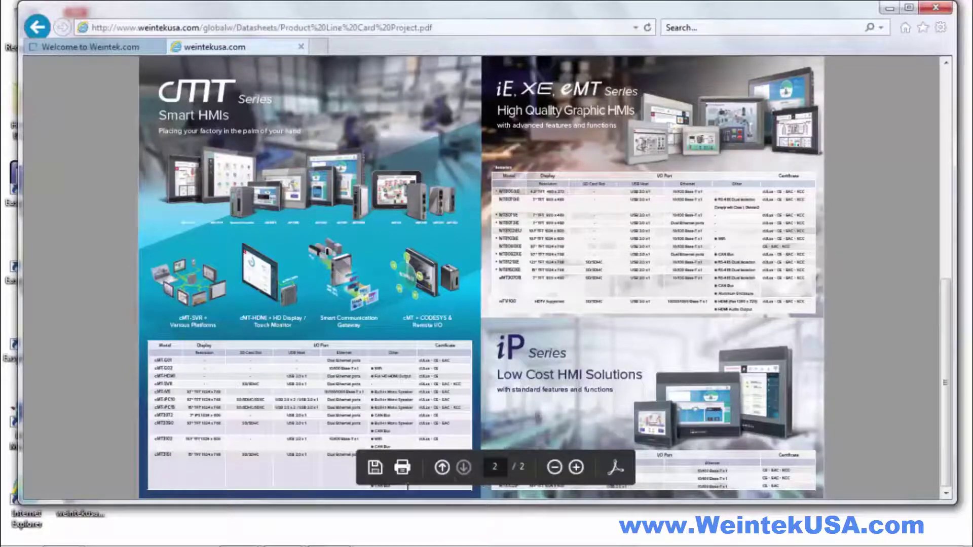
# Save the line card PDF to the Desktop as Product Line Card Project
pyautogui.click(375, 469)
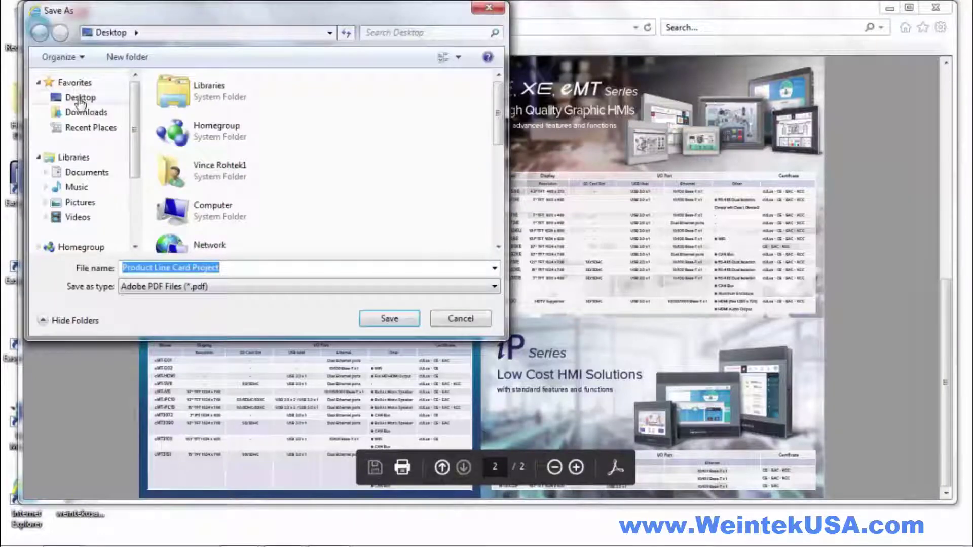
pyautogui.click(80, 97)
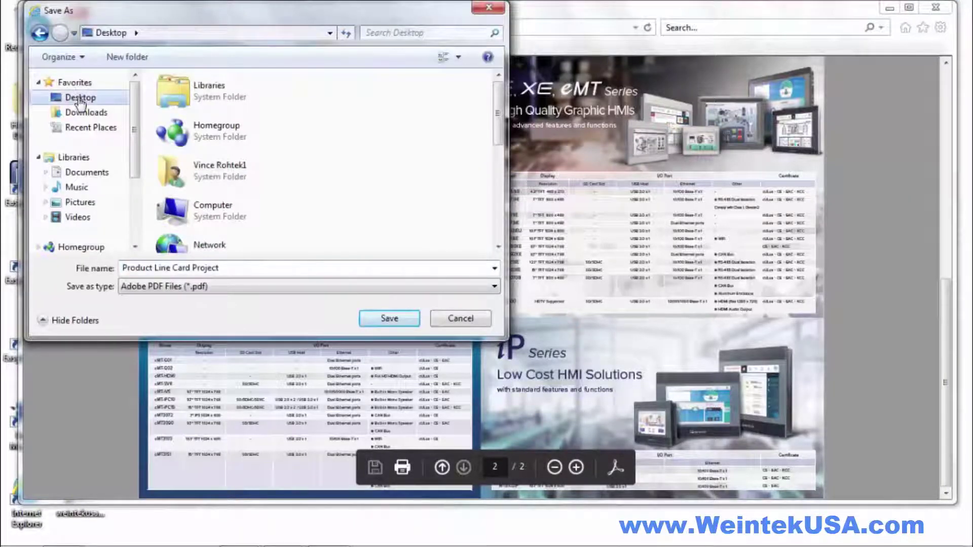
pyautogui.click(389, 318)
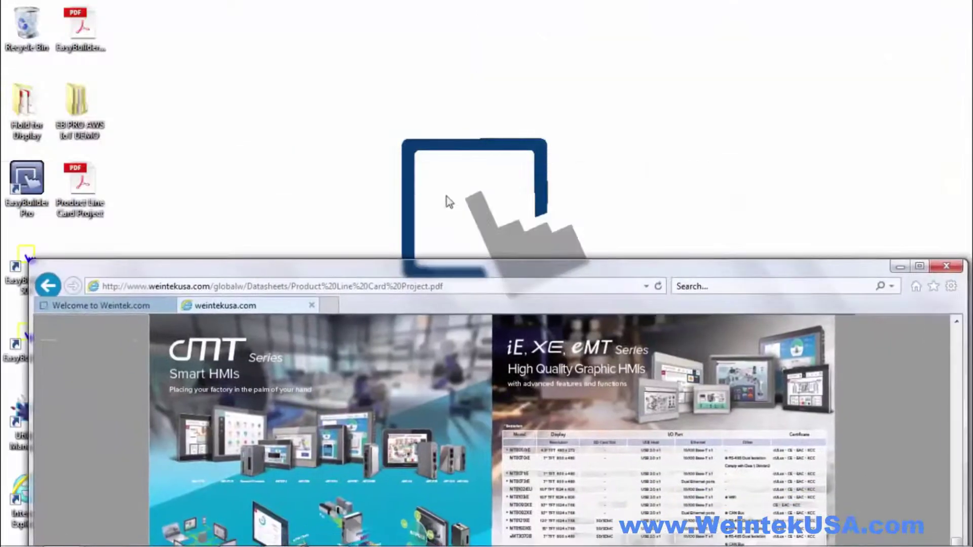
# Open the Product Line Card Project PDF from the Desktop in Acrobat Reader DC
pyautogui.doubleClick(80, 187)
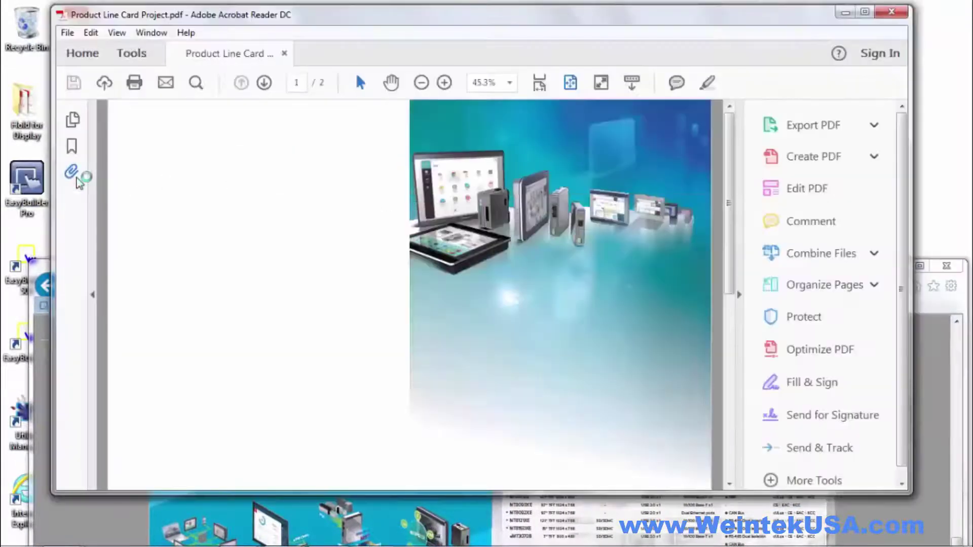